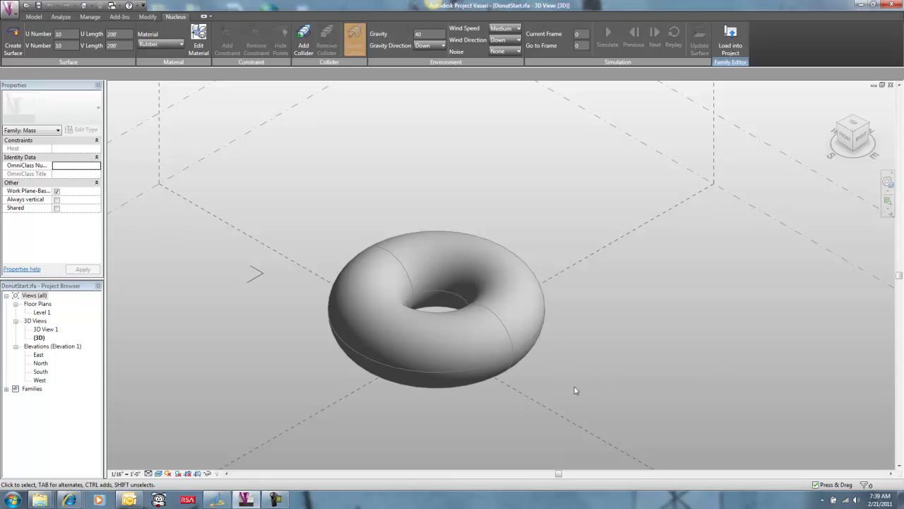
# Step: Orbit around the torus and select the Level 2 plane, briefly showing its work plane
pyautogui.keyDown('shift'); pyautogui.moveTo(569, 399); pyautogui.dragTo(541, 391, button='middle'); pyautogui.keyUp('shift')
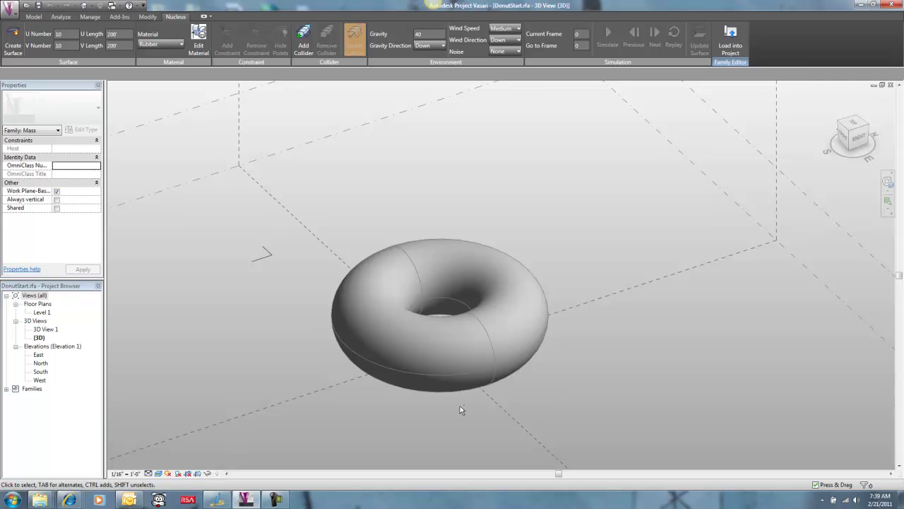
pyautogui.keyDown('shift'); pyautogui.moveTo(460, 408); pyautogui.dragTo(460, 371, button='middle'); pyautogui.keyUp('shift')
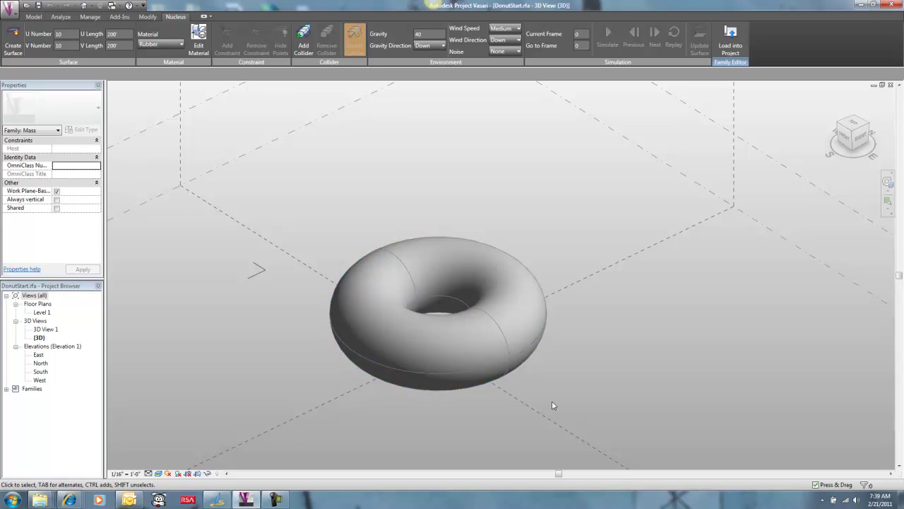
pyautogui.scroll(-3, 551, 401)
pyautogui.scroll(1, 692, 351)
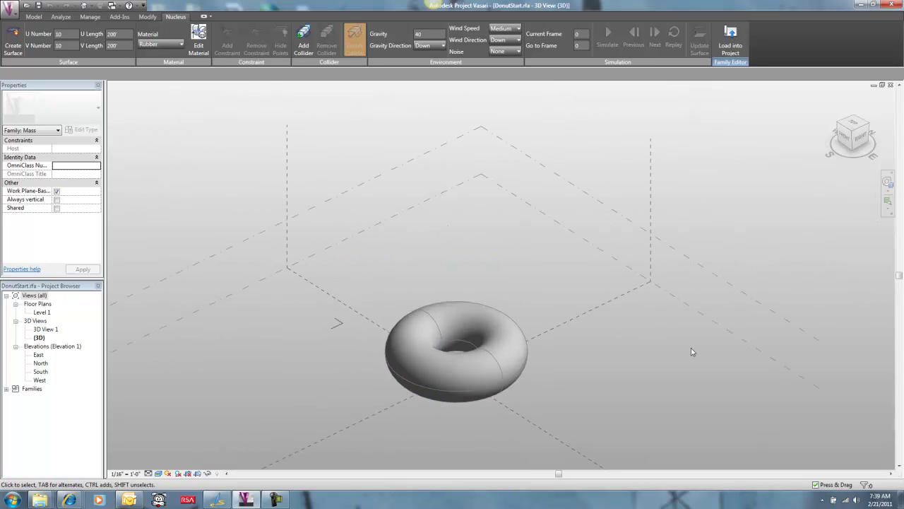
pyautogui.click(621, 219)
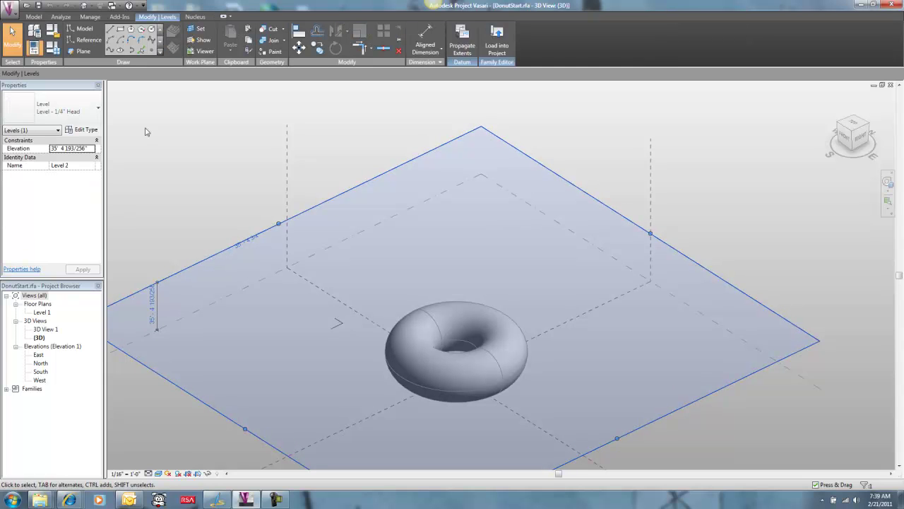
pyautogui.click(199, 40)
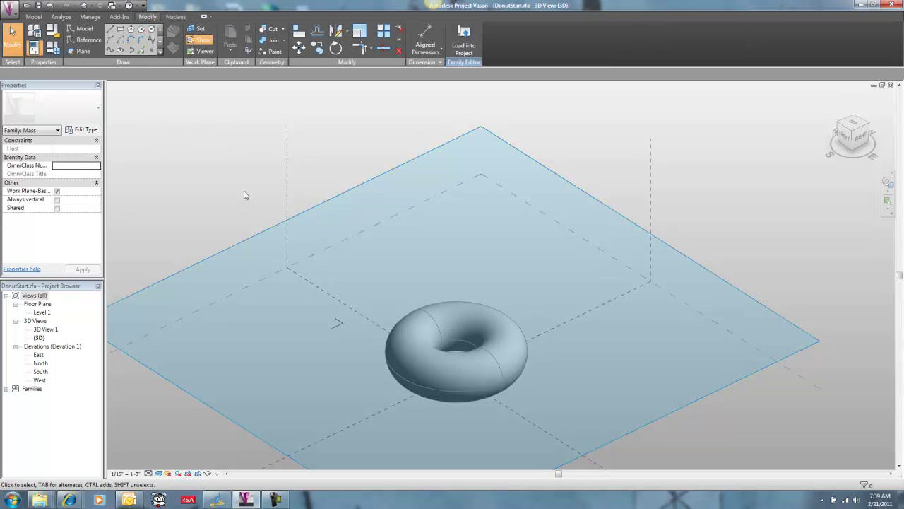
pyautogui.click(200, 39)
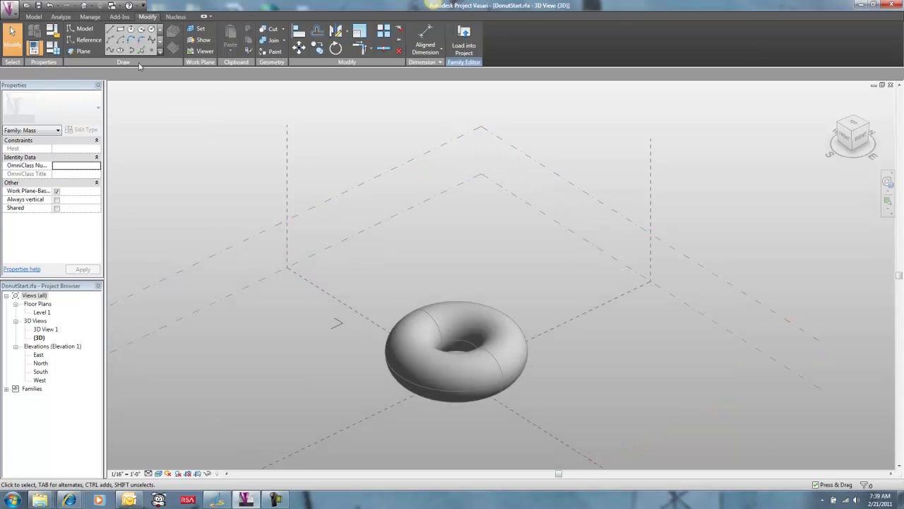
# Step: Place a 10×10 Rubber cloth surface, 200' square, above the torus from the Nucleus tools
pyautogui.click(173, 17)
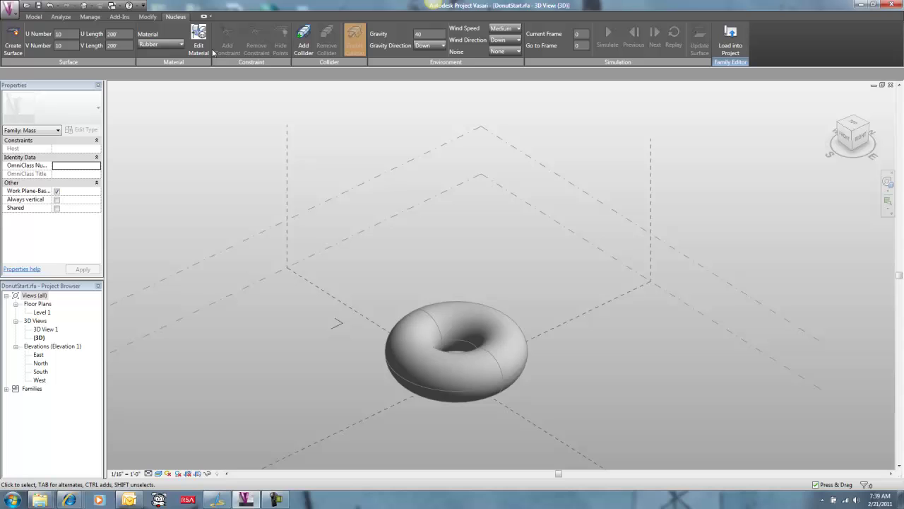
pyautogui.click(17, 40)
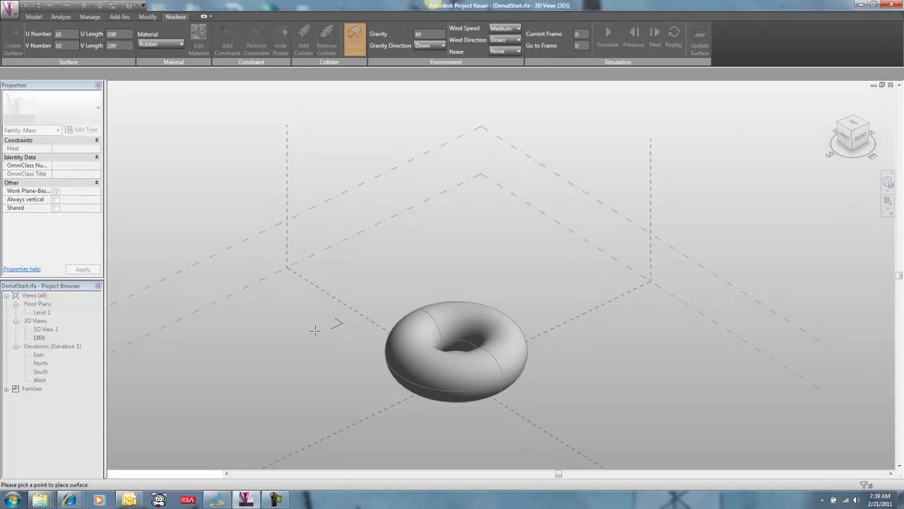
pyautogui.click(341, 323)
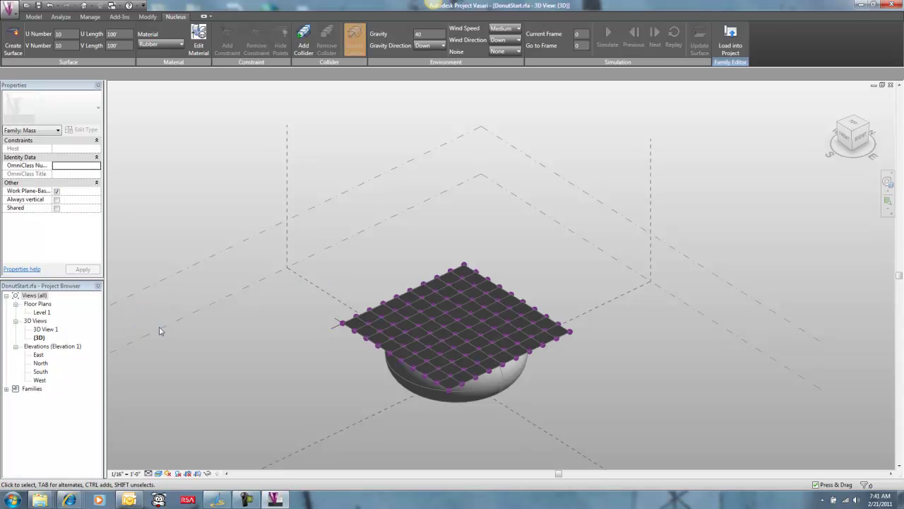
pyautogui.keyDown('shift'); pyautogui.moveTo(262, 362); pyautogui.dragTo(472, 430, button='middle'); pyautogui.keyUp('shift')
pyautogui.scroll(2, 458, 412)
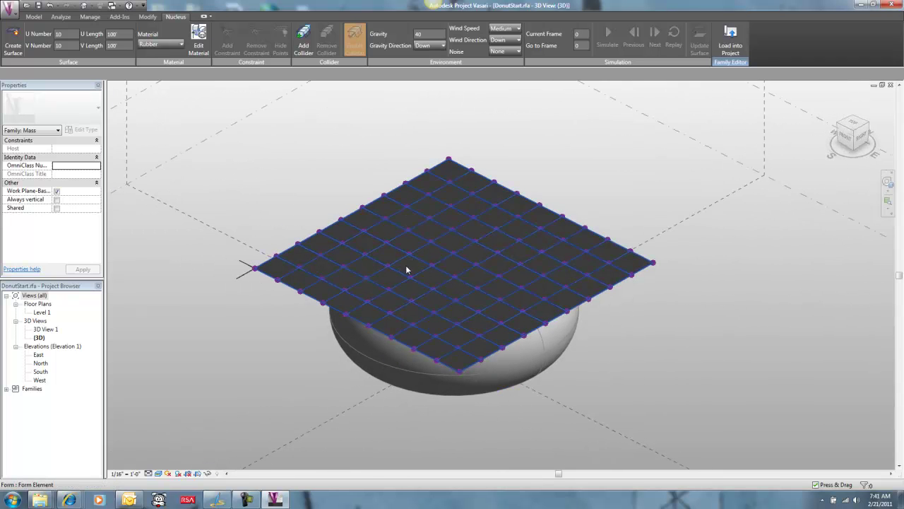
pyautogui.click(361, 208)
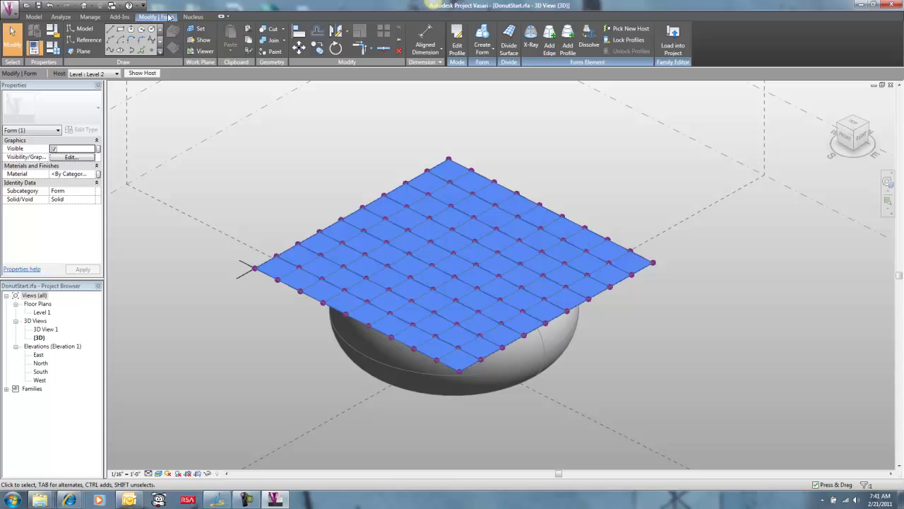
pyautogui.click(193, 16)
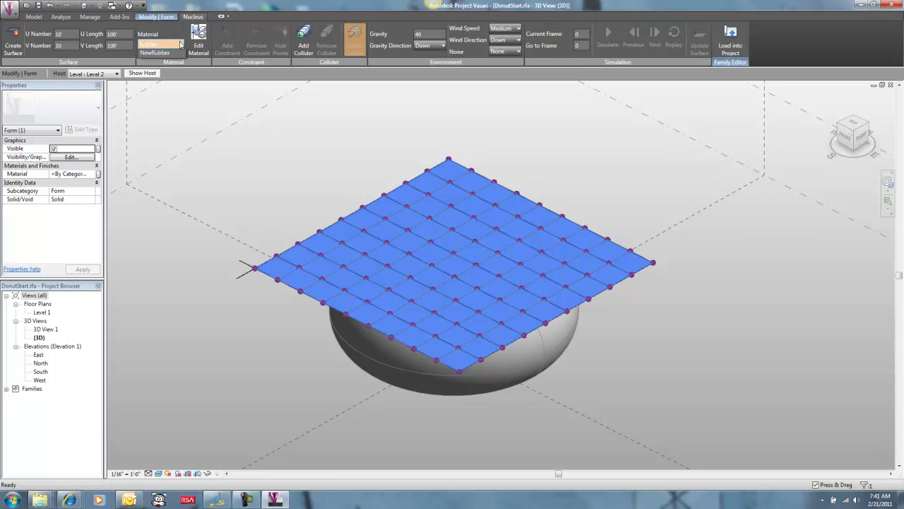
pyautogui.click(177, 46)
pyautogui.click(169, 99)
pyautogui.click(272, 181)
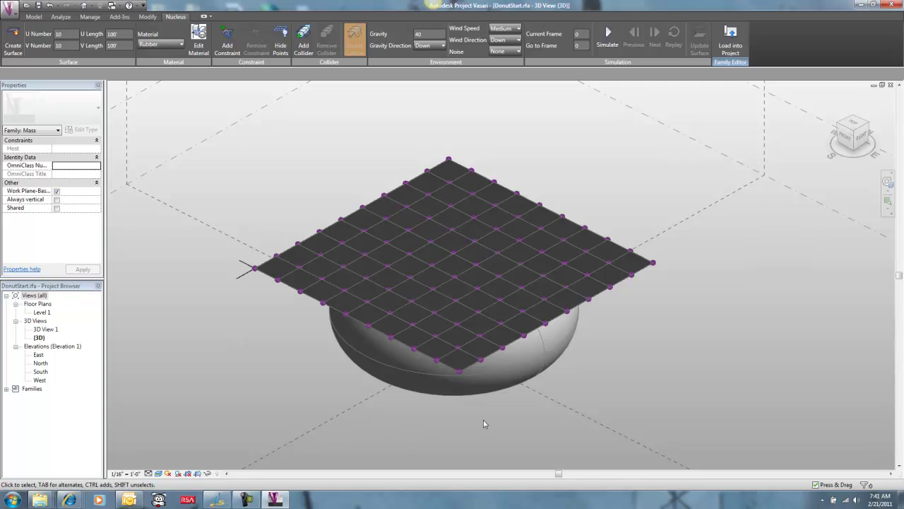
# Step: Add the torus form as a collider for the Rubber cloth surface
pyautogui.click(450, 374)
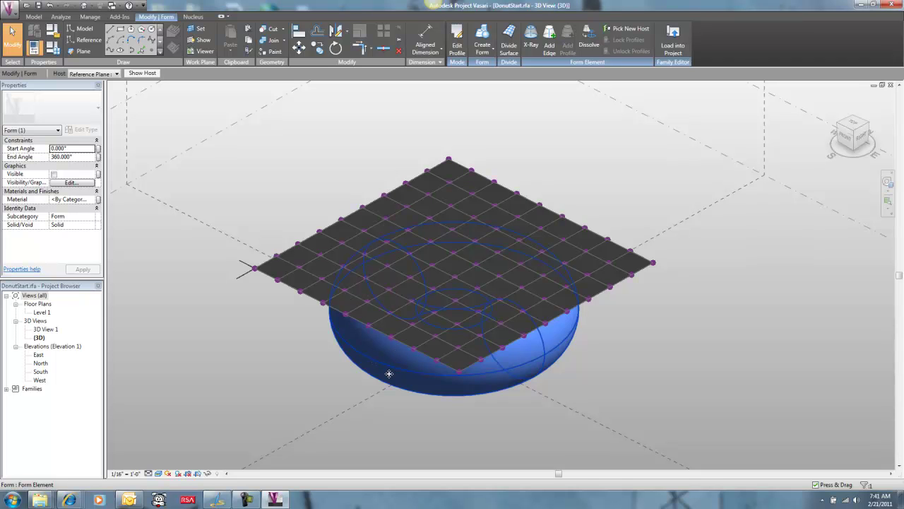
pyautogui.click(193, 17)
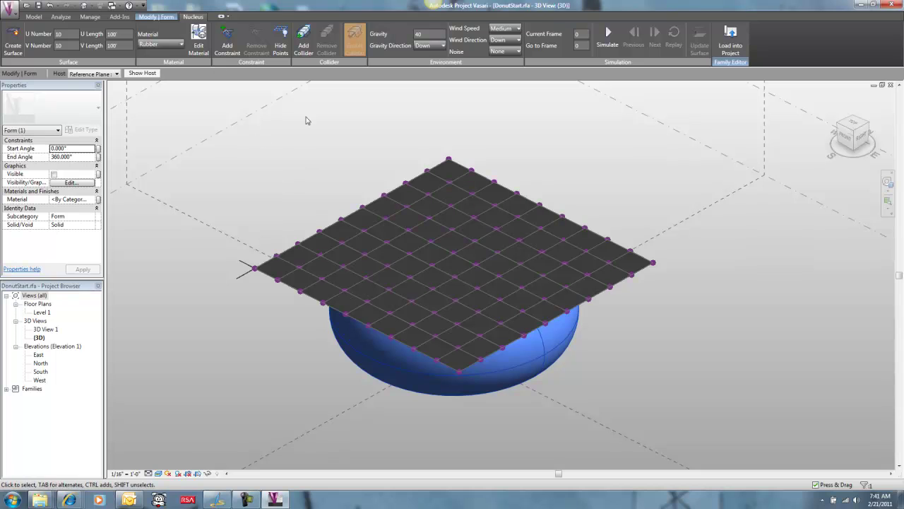
pyautogui.click(302, 35)
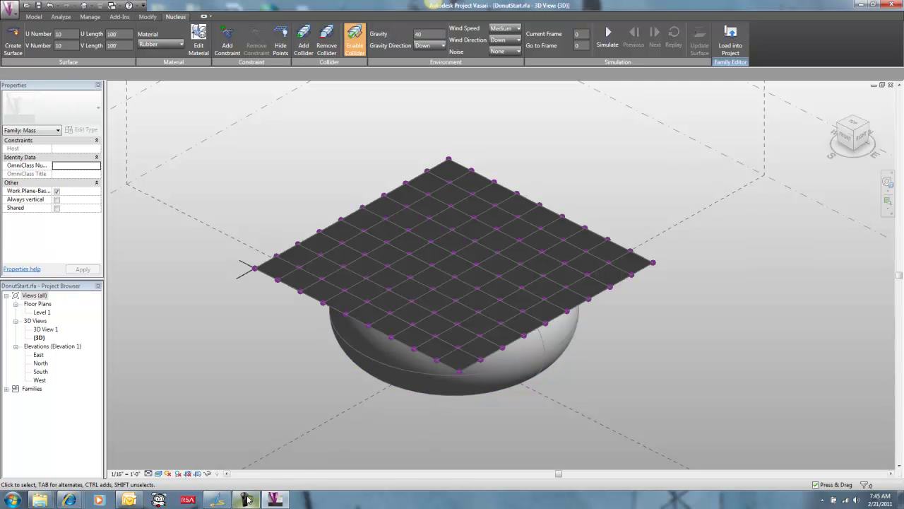
pyautogui.moveTo(248, 500)
pyautogui.keyDown('shift'); pyautogui.moveTo(316, 357); pyautogui.dragTo(313, 329, button='middle'); pyautogui.keyUp('shift')
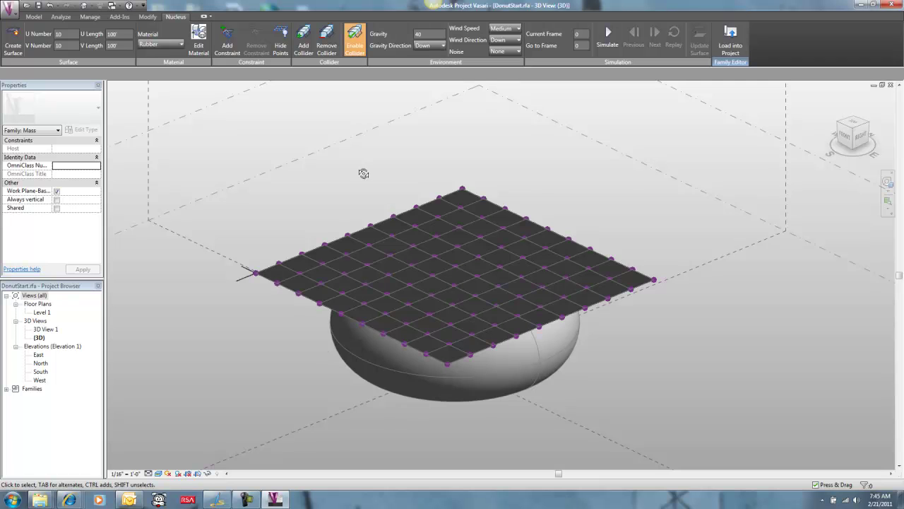
pyautogui.moveTo(364, 173)
pyautogui.keyDown('shift'); pyautogui.mouseDown(button='middle')
pyautogui.moveTo(363, 229)
pyautogui.moveTo(368, 169)
pyautogui.mouseUp(button='middle'); pyautogui.keyUp('shift')
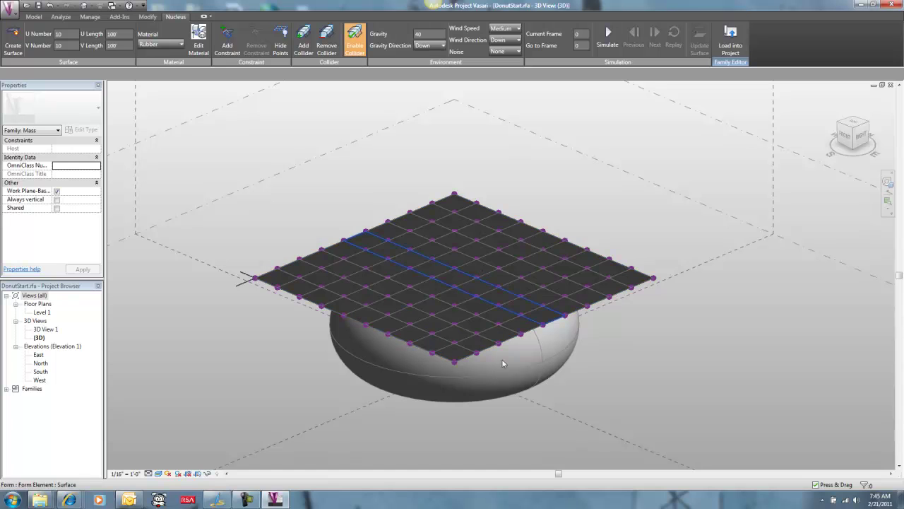
pyautogui.keyDown('shift'); pyautogui.moveTo(588, 292); pyautogui.dragTo(581, 199, button='middle'); pyautogui.keyUp('shift')
# Step: Run and stop the cloth simulation, then step it back and forward to frame 4
pyautogui.click(609, 37)
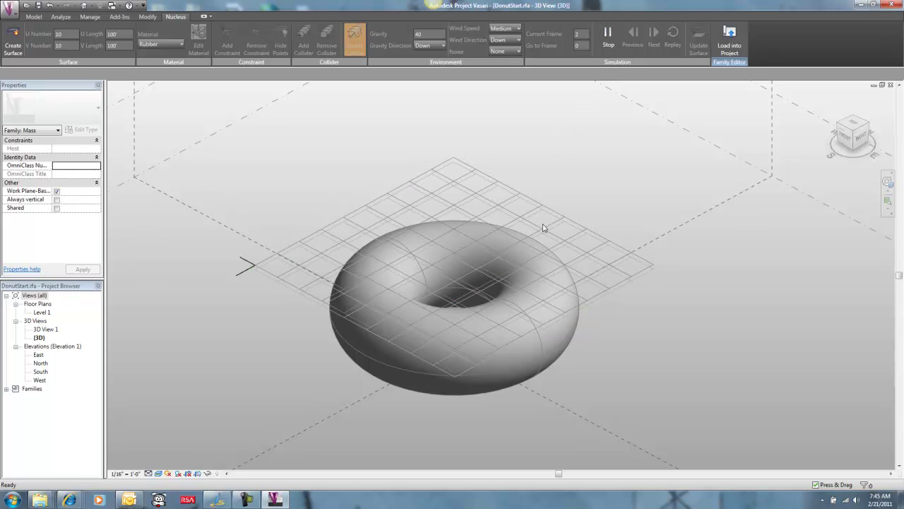
pyautogui.click(609, 40)
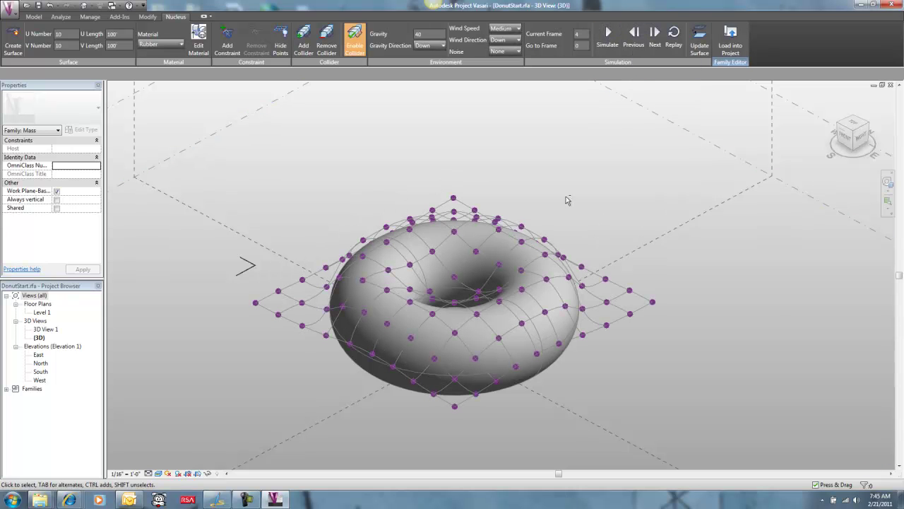
pyautogui.keyDown('shift'); pyautogui.moveTo(568, 197); pyautogui.dragTo(579, 223, button='middle'); pyautogui.keyUp('shift')
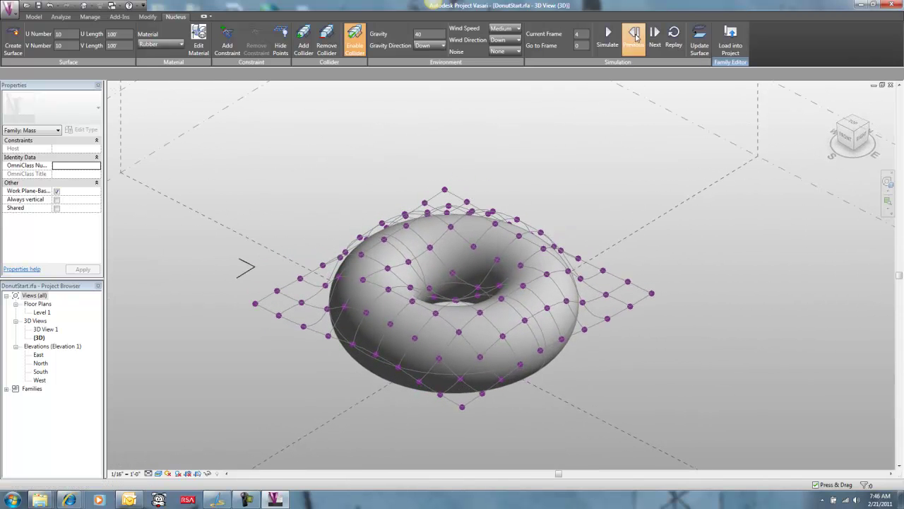
pyautogui.click(635, 36)
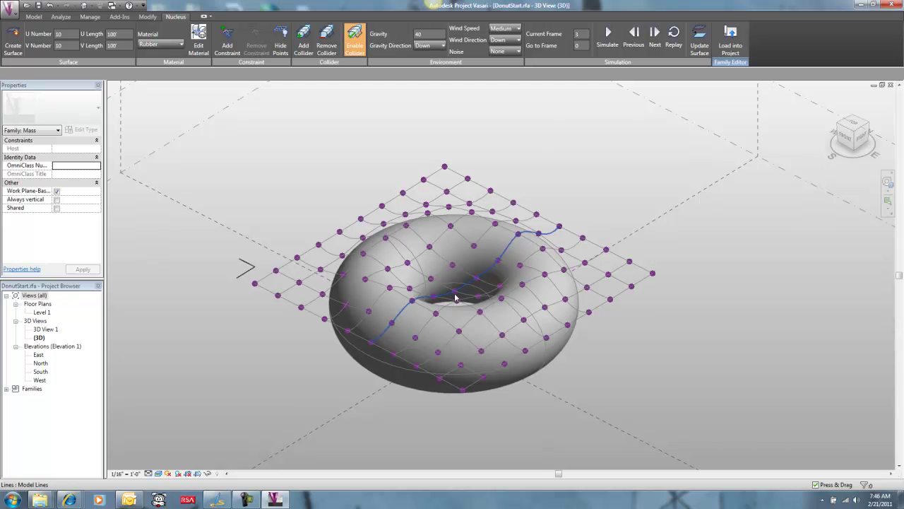
pyautogui.click(655, 35)
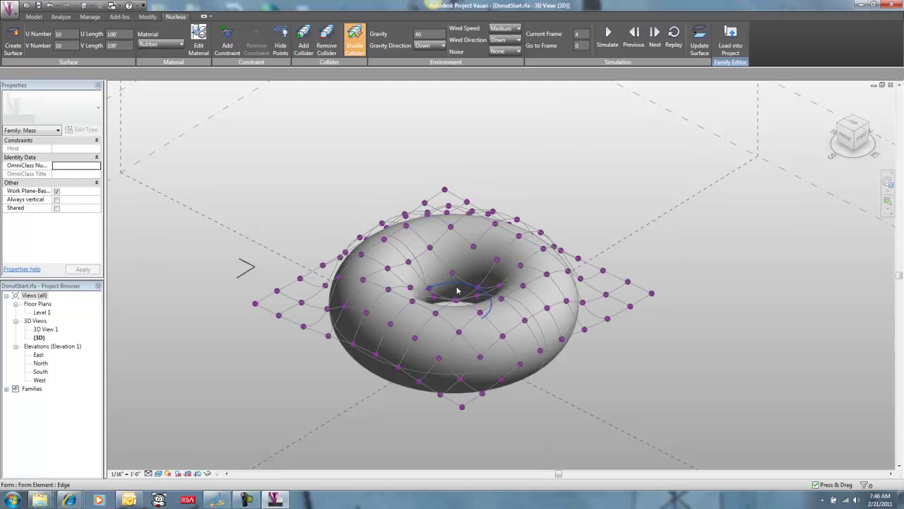
# Step: Orbit around the draped grid and switch the view to wireframe with WF
pyautogui.keyDown('shift'); pyautogui.moveTo(303, 343); pyautogui.dragTo(437, 226, button='middle'); pyautogui.keyUp('shift')
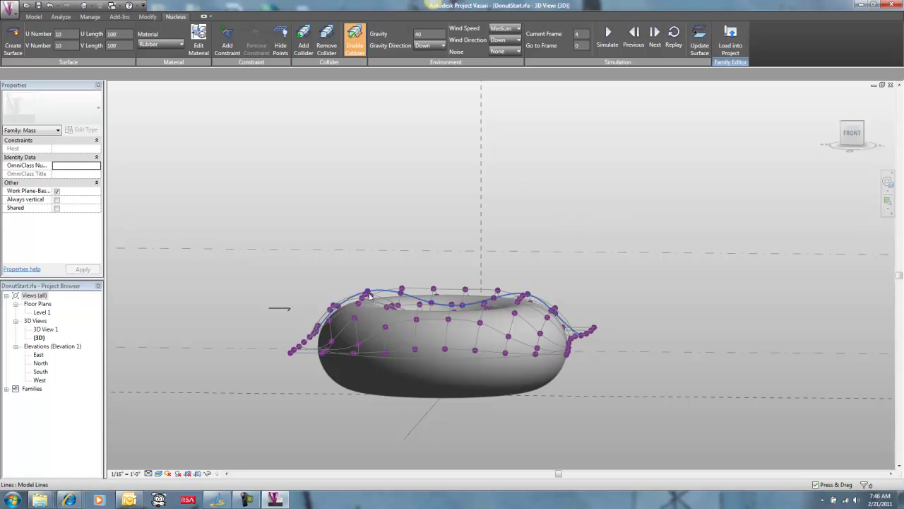
pyautogui.keyDown('shift'); pyautogui.moveTo(436, 275); pyautogui.dragTo(484, 273, button='middle'); pyautogui.keyUp('shift')
pyautogui.press('w')
pyautogui.press('f')
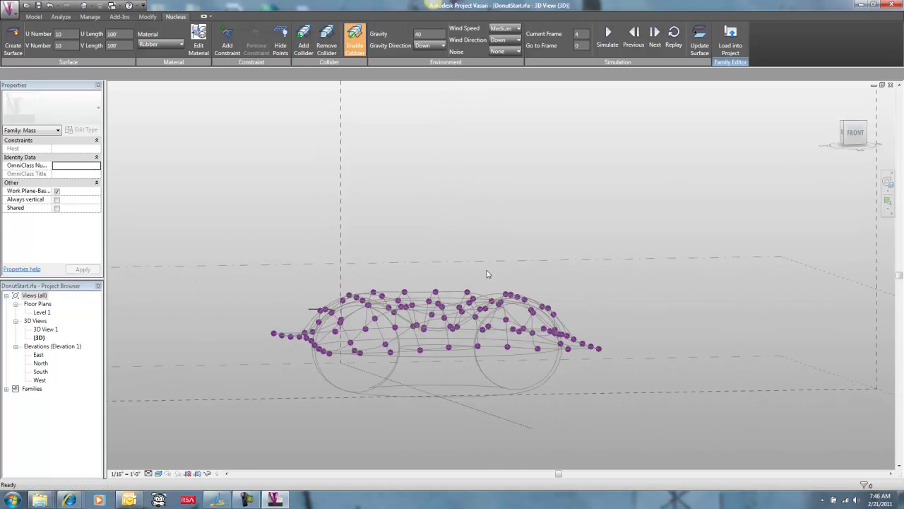
# Step: Orbit to a front view and crossing-select the 12 draped grid elements
pyautogui.keyDown('shift'); pyautogui.moveTo(572, 324); pyautogui.dragTo(568, 305, button='middle'); pyautogui.keyUp('shift')
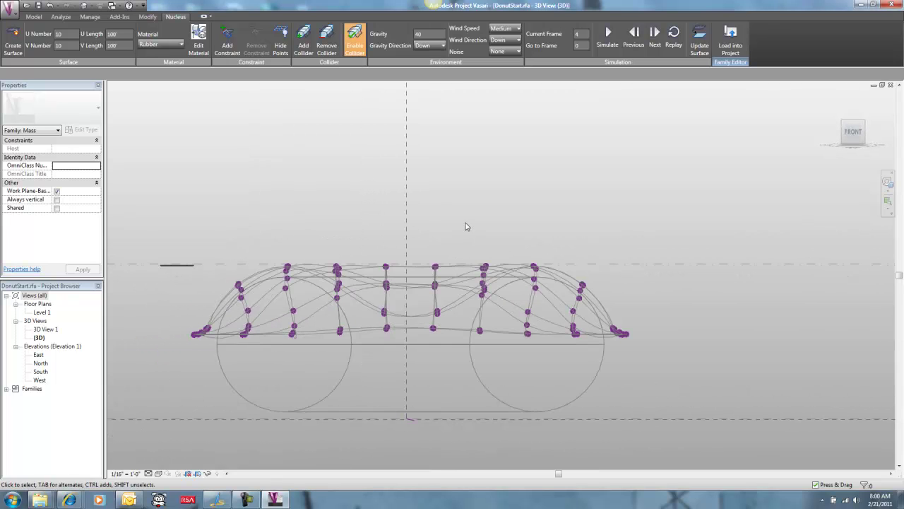
pyautogui.moveTo(466, 224); pyautogui.dragTo(450, 324)
pyautogui.keyDown('shift'); pyautogui.moveTo(485, 208); pyautogui.dragTo(431, 347, button='middle'); pyautogui.keyUp('shift')
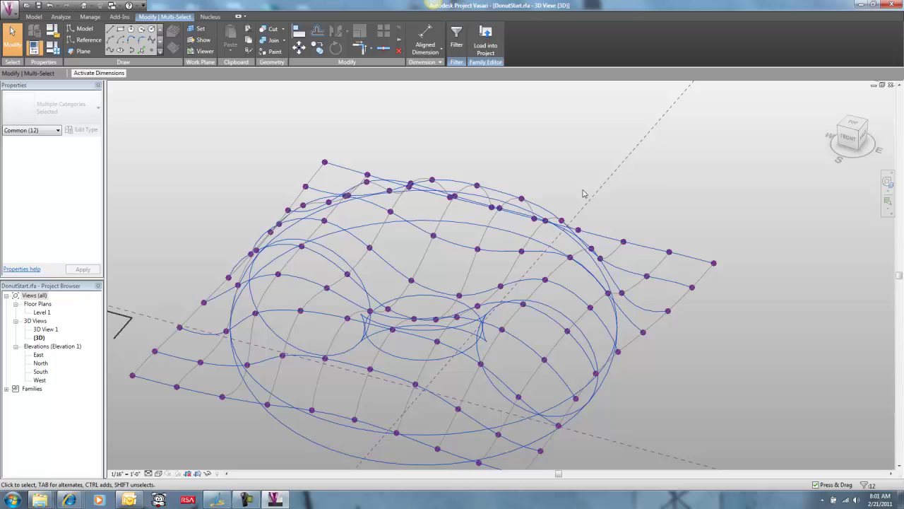
# Step: Filter the selection to Lines (Mass) and make them reference lines forming the frosting surface
pyautogui.keyDown('shift'); pyautogui.moveTo(585, 193); pyautogui.dragTo(495, 282, button='middle'); pyautogui.keyUp('shift')
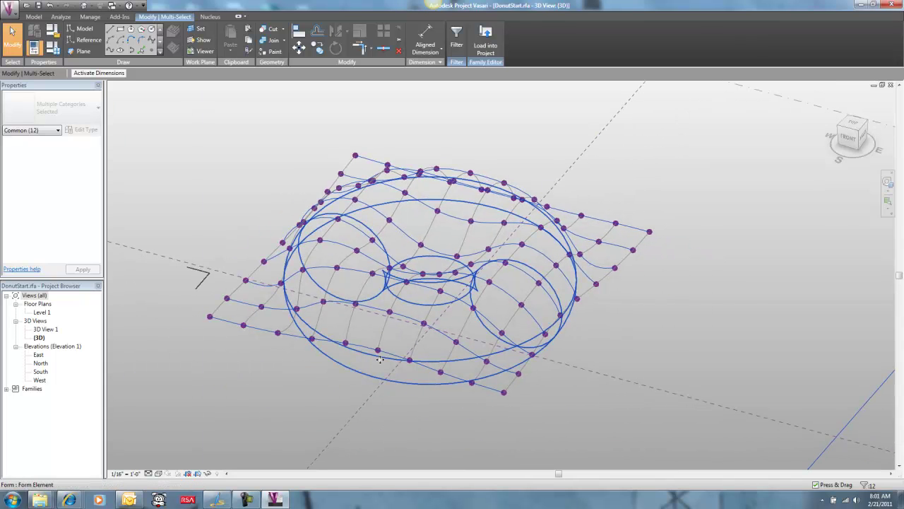
pyautogui.click(864, 486)
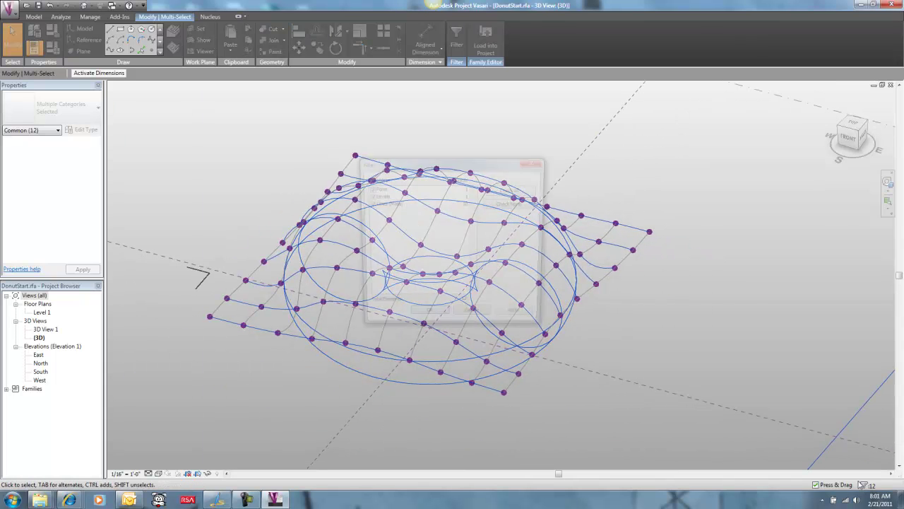
pyautogui.click(368, 196)
pyautogui.click(368, 188)
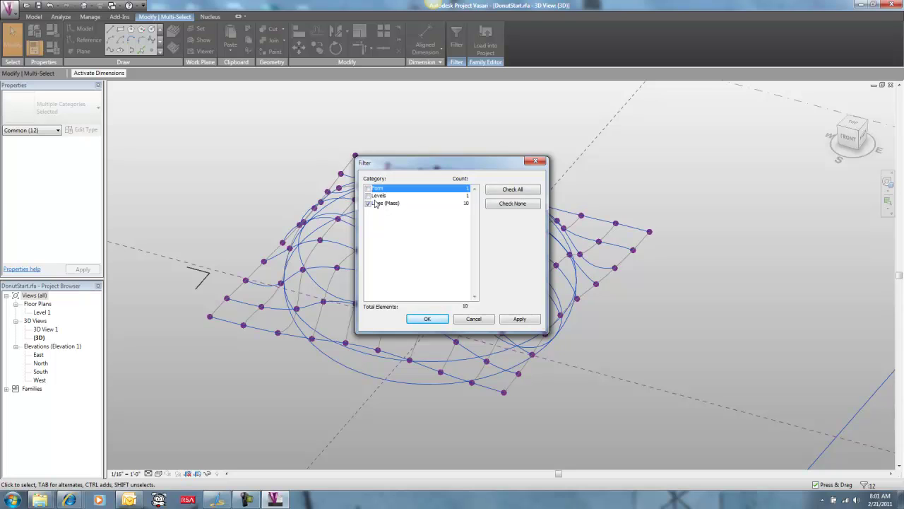
pyautogui.click(428, 318)
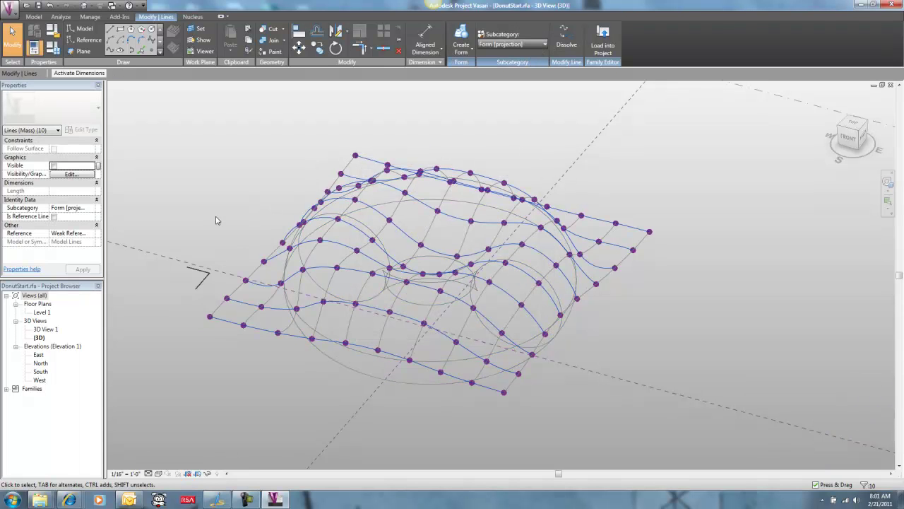
pyautogui.click(54, 216)
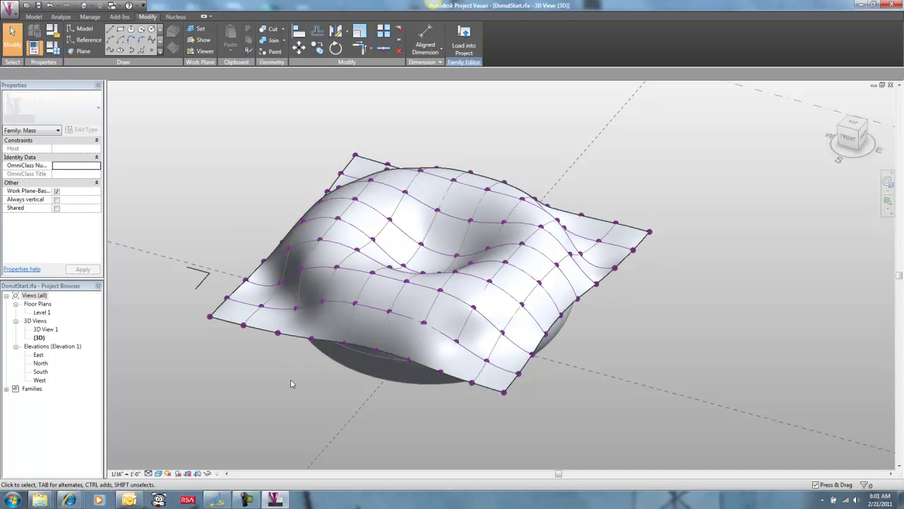
pyautogui.keyDown('shift'); pyautogui.moveTo(292, 383); pyautogui.dragTo(263, 329, button='middle'); pyautogui.keyUp('shift')
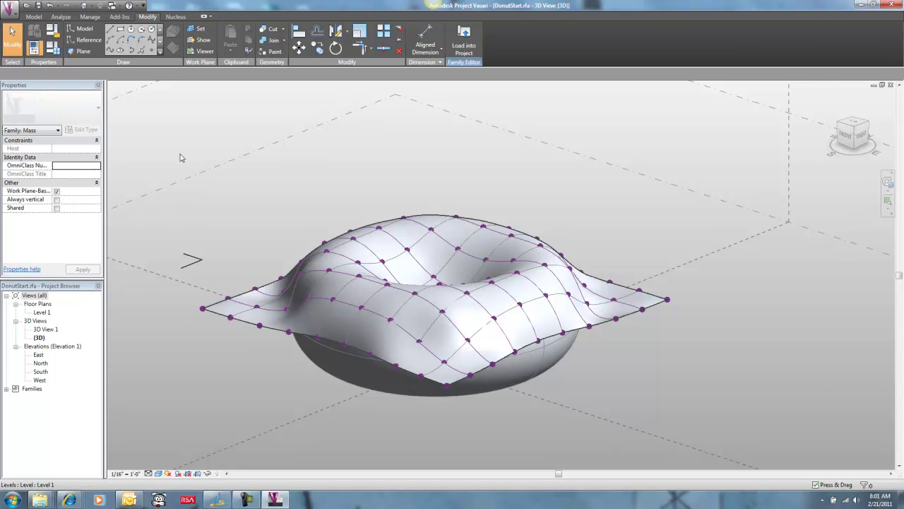
# Step: Select across the surface, filter to Reference Points only, and hide them
pyautogui.moveTo(183, 139); pyautogui.dragTo(708, 400)
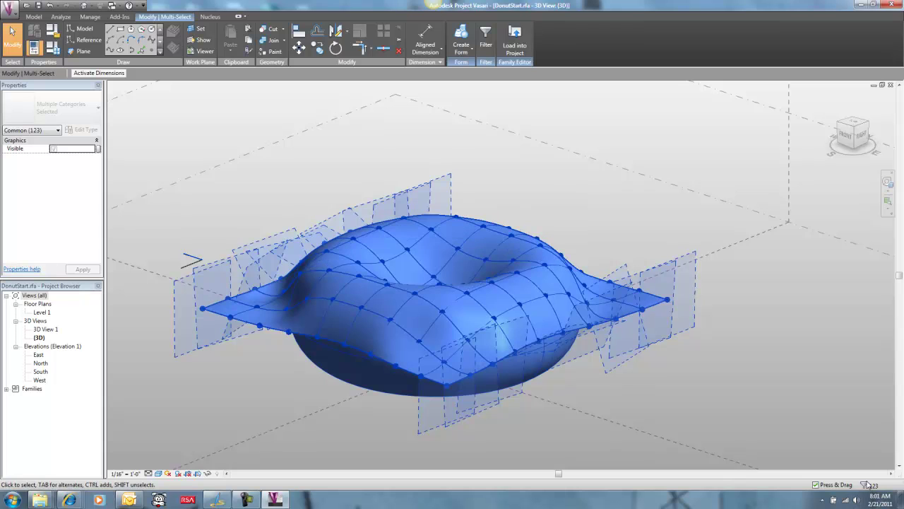
pyautogui.click(868, 485)
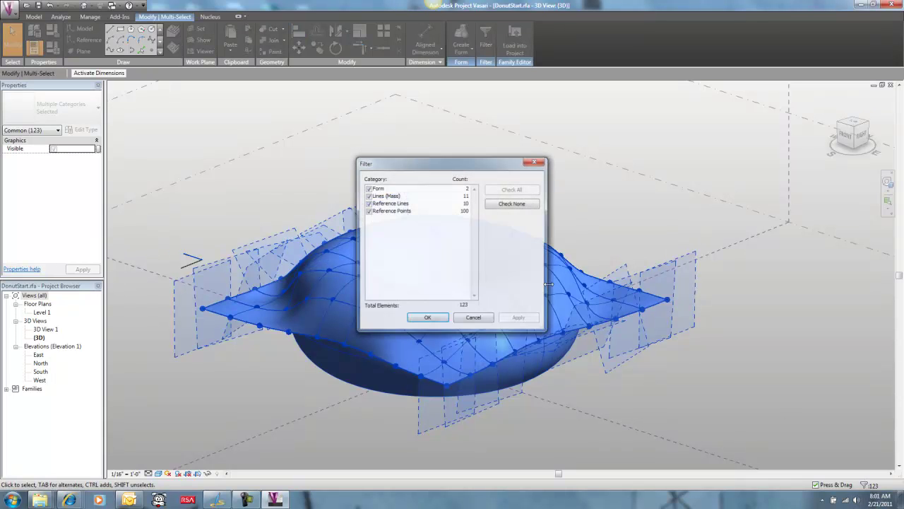
pyautogui.click(368, 203)
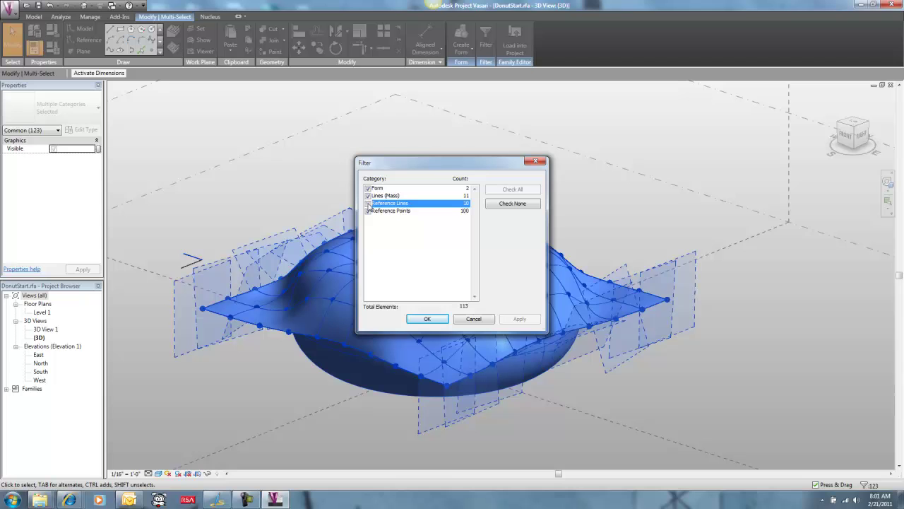
pyautogui.click(368, 195)
pyautogui.click(367, 188)
pyautogui.click(439, 320)
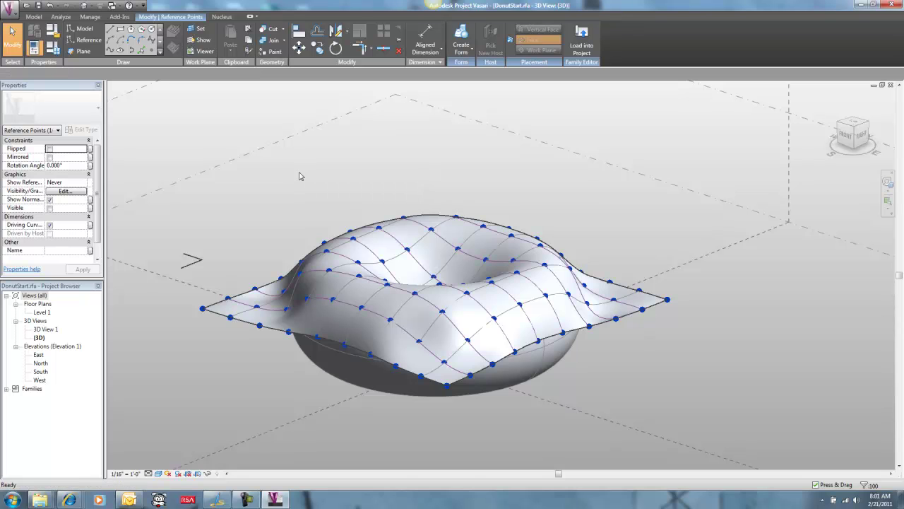
pyautogui.click(300, 176)
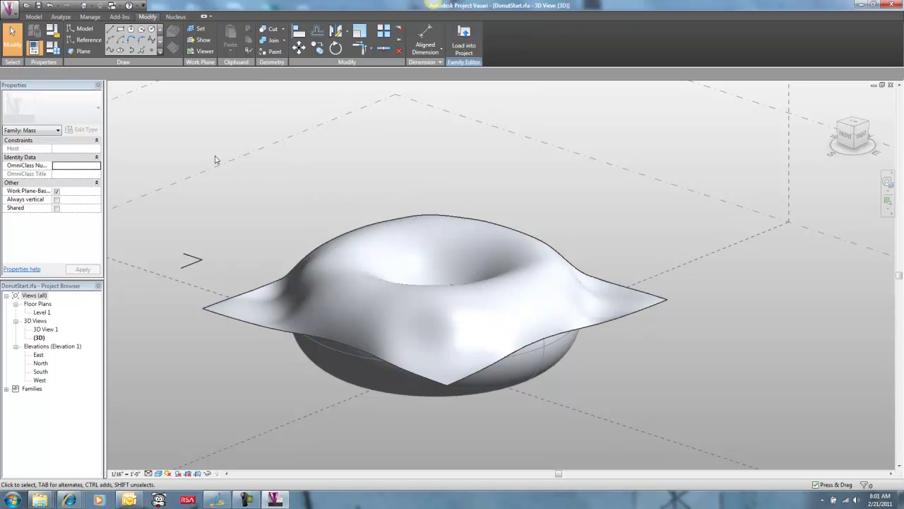
# Step: Remove the torus form as a cloth collider
pyautogui.click(471, 432)
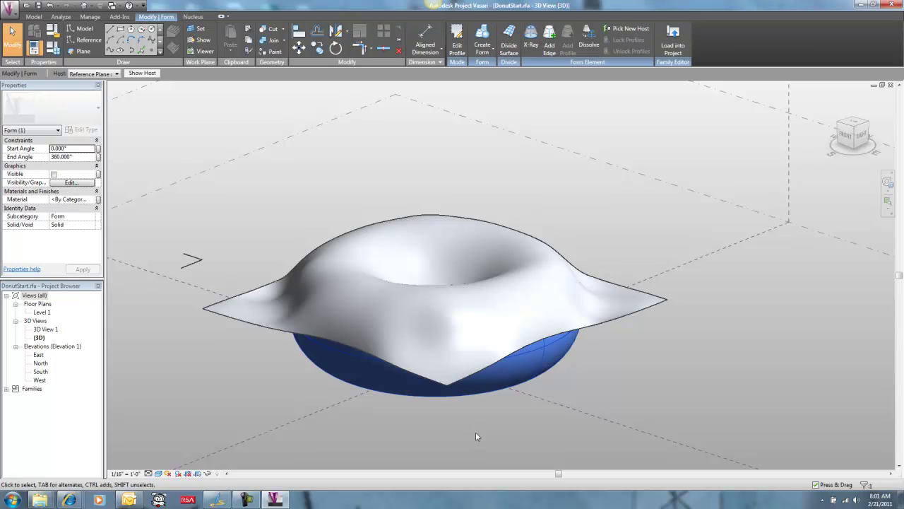
pyautogui.click(192, 17)
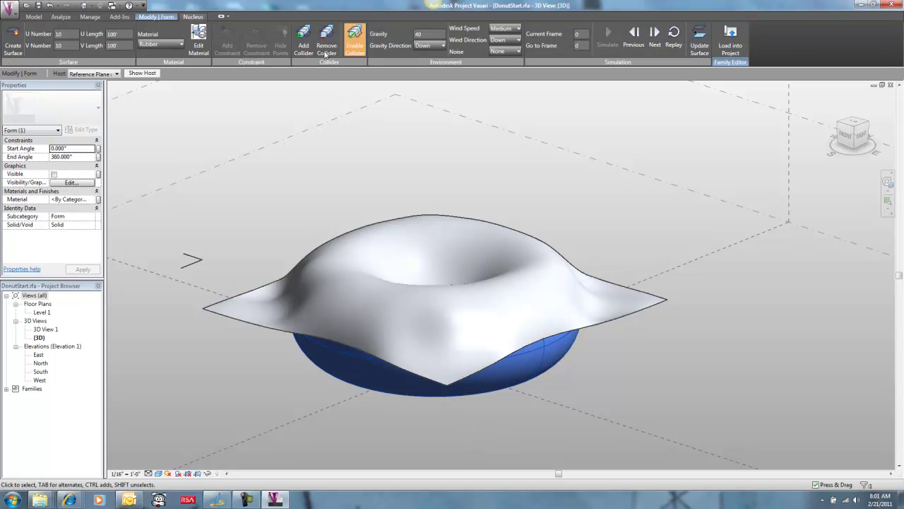
pyautogui.click(327, 183)
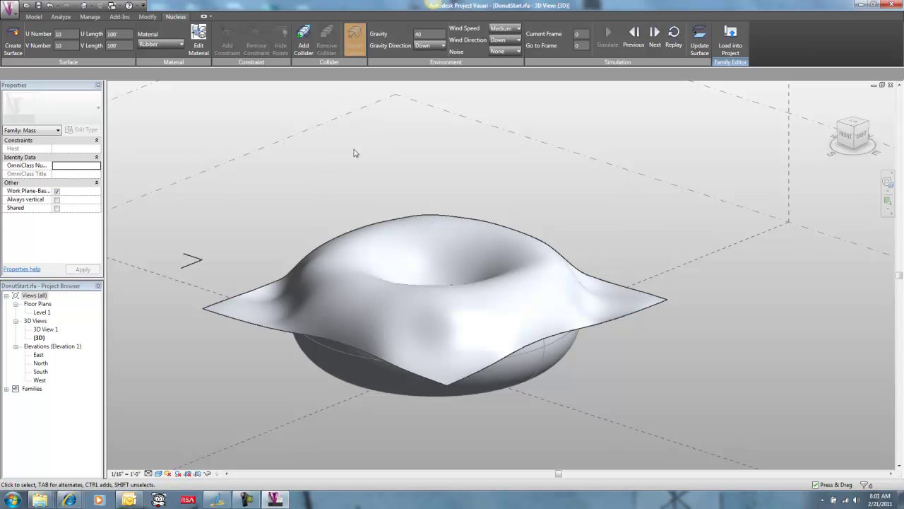
pyautogui.keyDown('shift'); pyautogui.moveTo(356, 154); pyautogui.dragTo(329, 209, button='middle'); pyautogui.keyUp('shift')
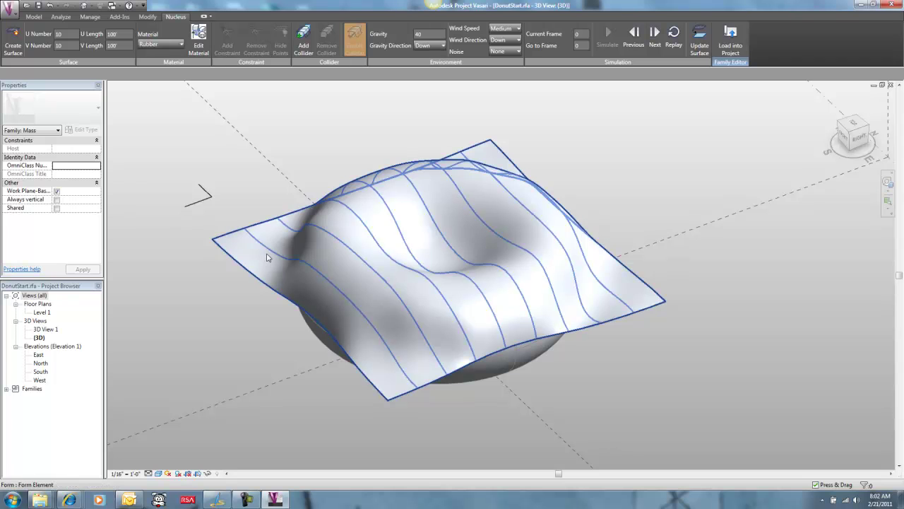
# Step: Check the CUTTER subcategory under Mass in Visibility/Graphic Overrides to show the cutter block
pyautogui.scroll(-2, 211, 324)
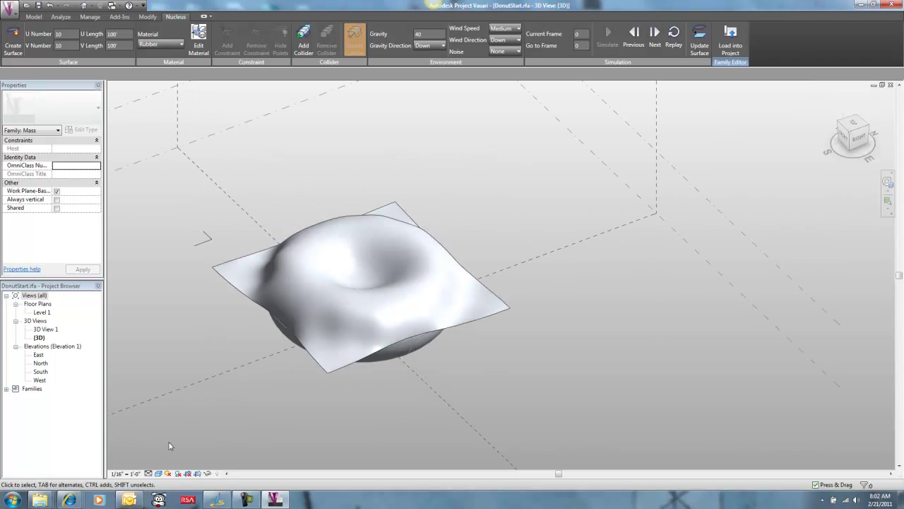
pyautogui.press('v')
pyautogui.press('v')
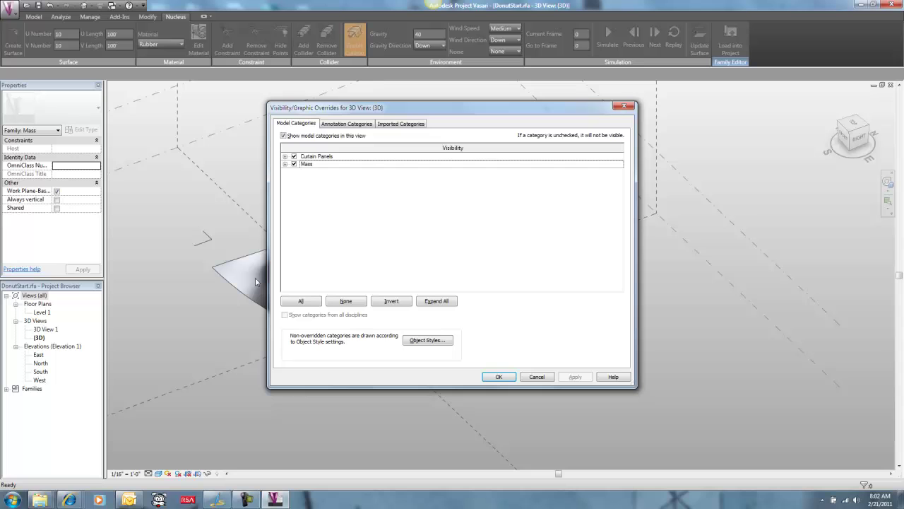
pyautogui.click(286, 165)
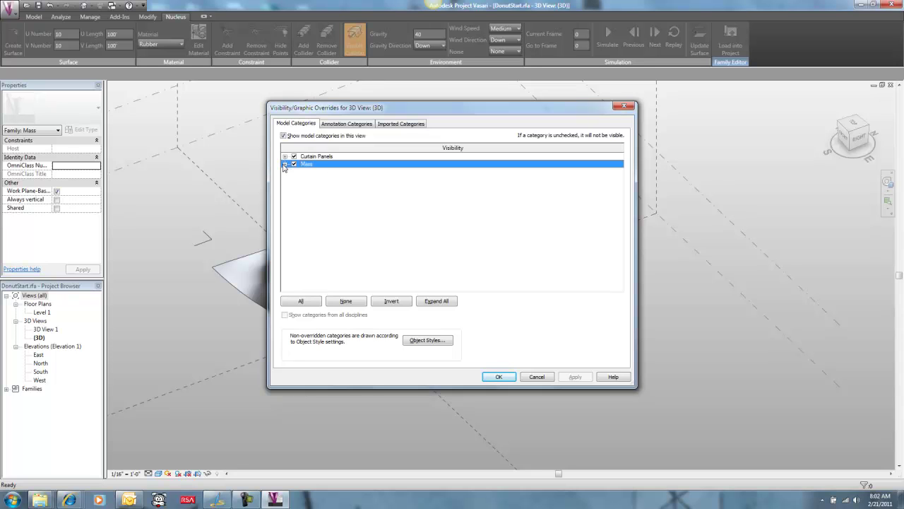
pyautogui.click(285, 163)
pyautogui.click(303, 171)
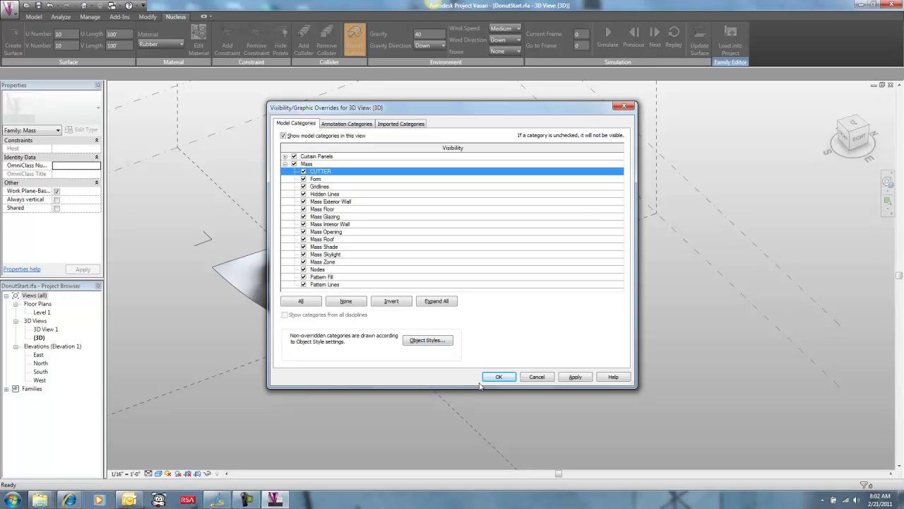
pyautogui.click(499, 376)
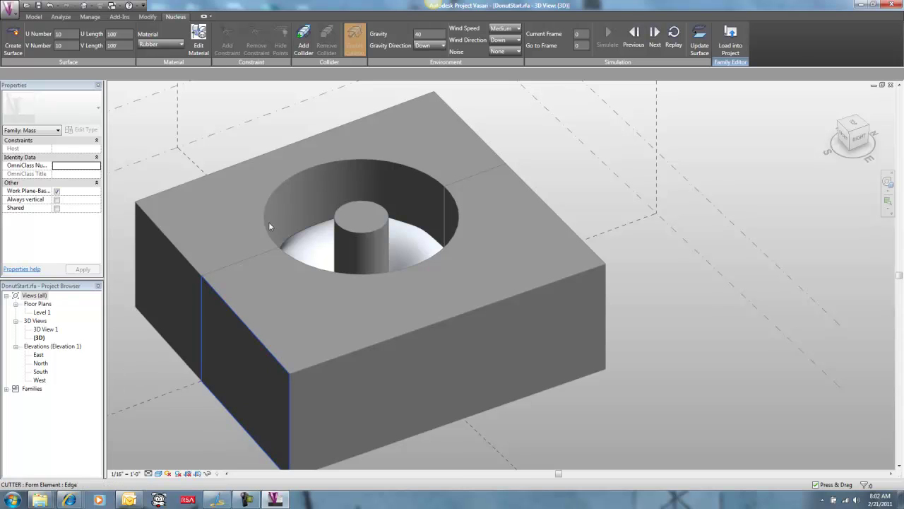
# Step: Set the three CUTTER faces (two top parts and cylinder top) to Void
pyautogui.click(231, 295)
pyautogui.keyDown('ctrl'); pyautogui.click(200, 244); pyautogui.keyUp('ctrl')
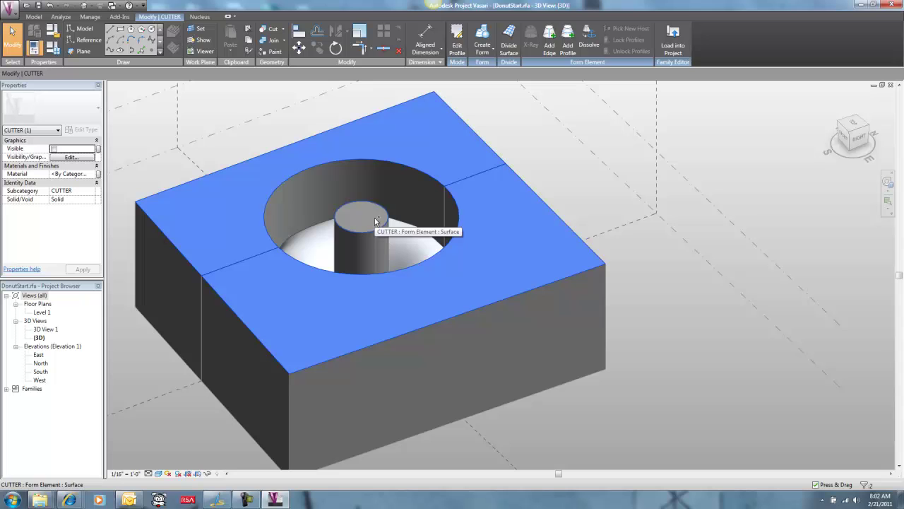
pyautogui.keyDown('ctrl'); pyautogui.click(375, 218); pyautogui.keyUp('ctrl')
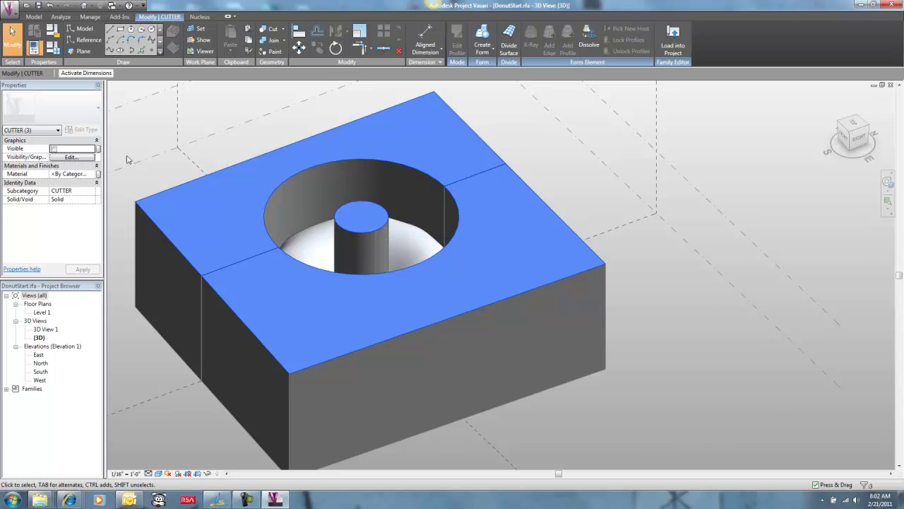
pyautogui.click(88, 200)
pyautogui.click(72, 217)
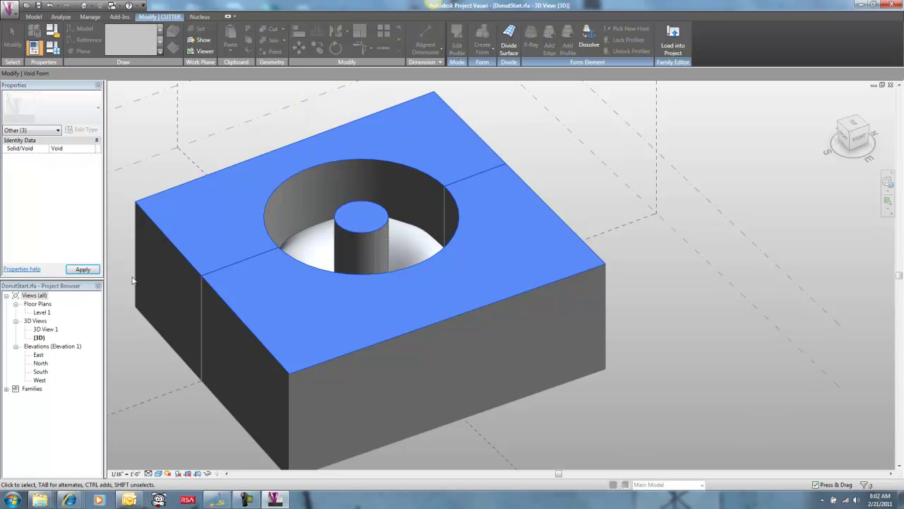
pyautogui.press('Escape')
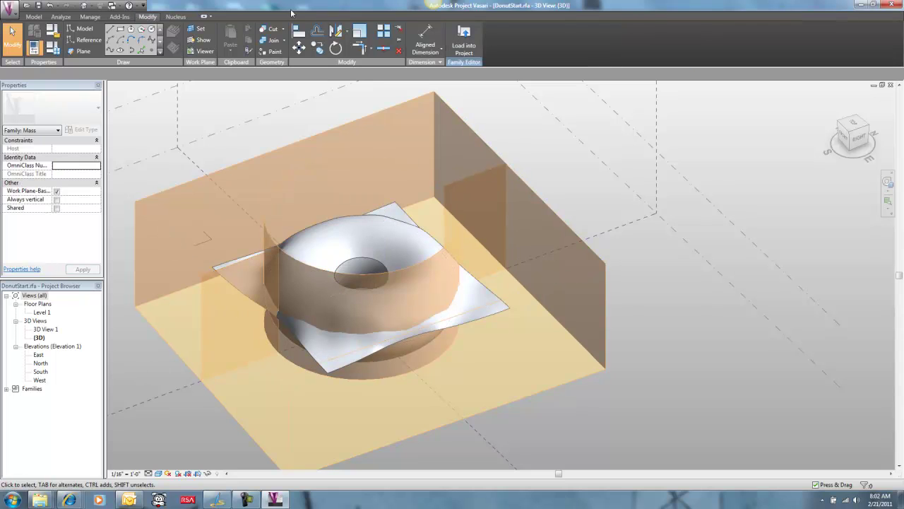
# Step: Cut the donut's solid geometry with the CUTTER void, trimming the drape's excess
pyautogui.click(269, 29)
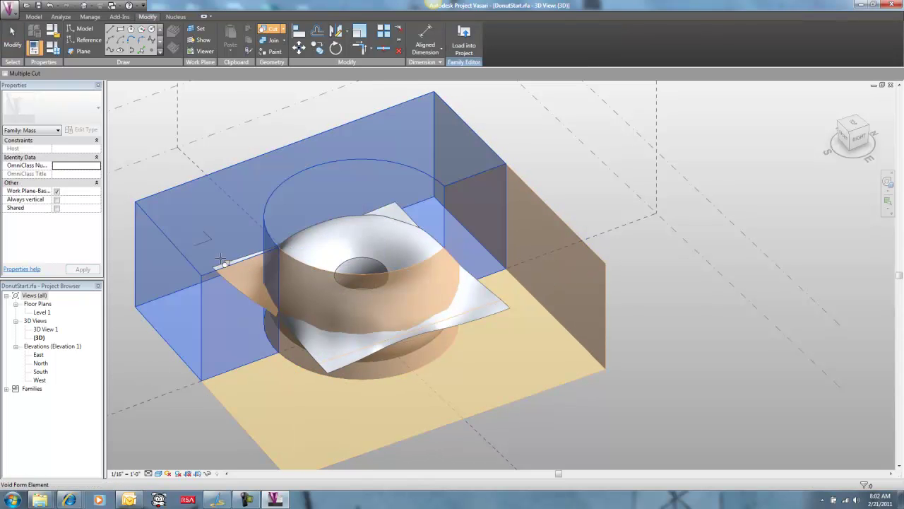
pyautogui.click(222, 263)
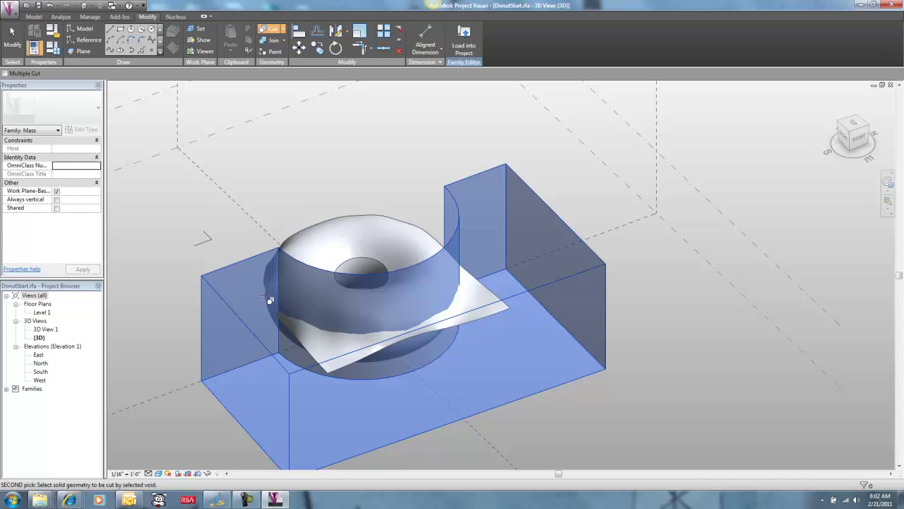
pyautogui.click(325, 368)
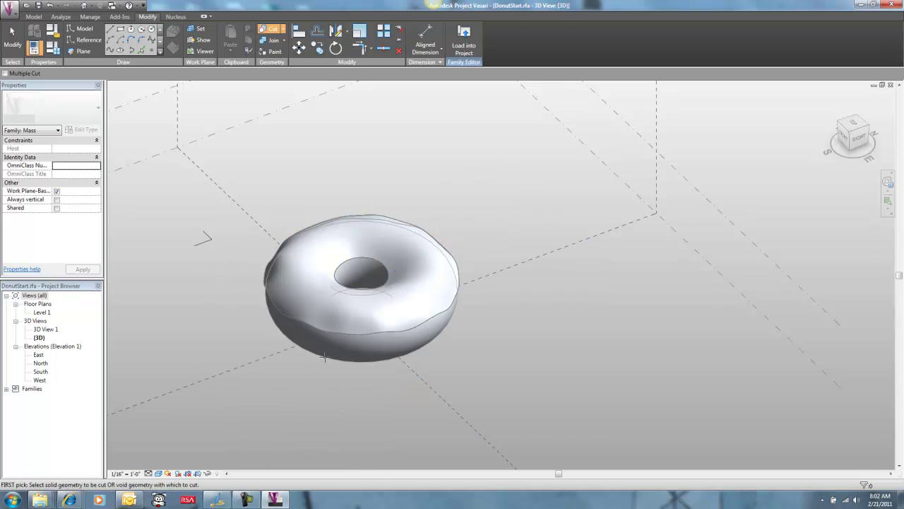
pyautogui.keyDown('shift'); pyautogui.moveTo(208, 359); pyautogui.dragTo(222, 285, button='middle'); pyautogui.keyUp('shift')
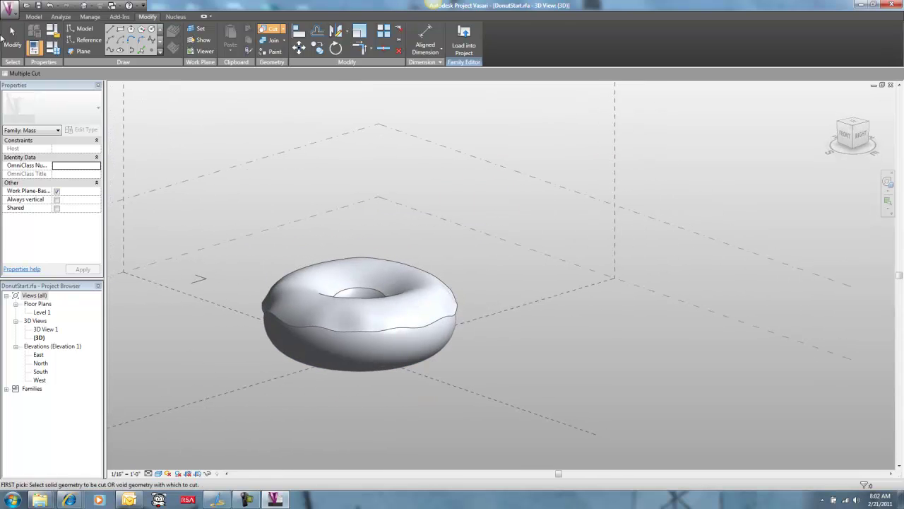
pyautogui.press('Escape')
pyautogui.keyDown('shift'); pyautogui.moveTo(294, 284); pyautogui.dragTo(284, 303, button='middle'); pyautogui.keyUp('shift')
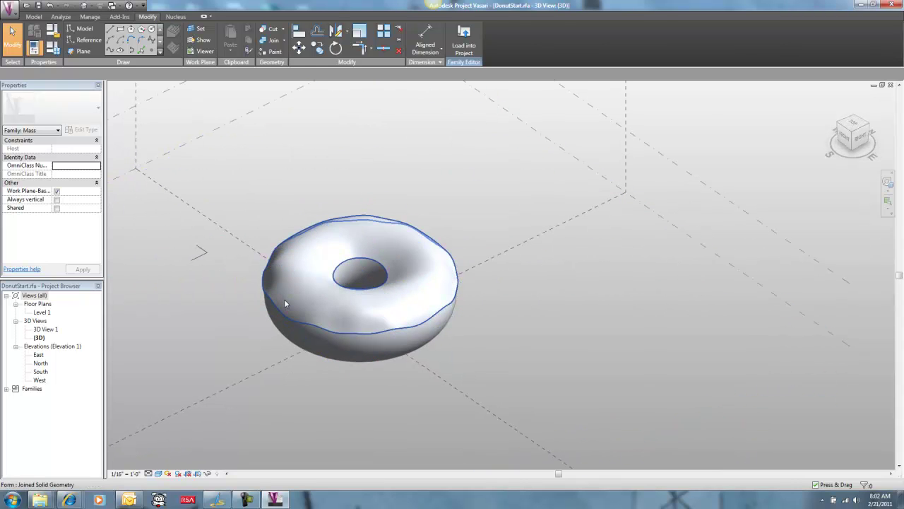
# Step: Assign the Frosting material to the donut's top surface, shading it magenta
pyautogui.click(285, 301)
pyautogui.click(90, 175)
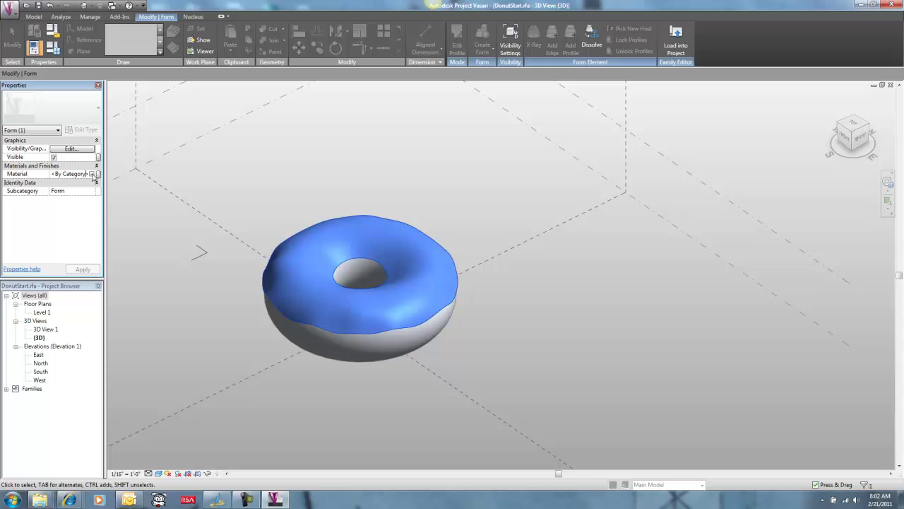
pyautogui.click(92, 175)
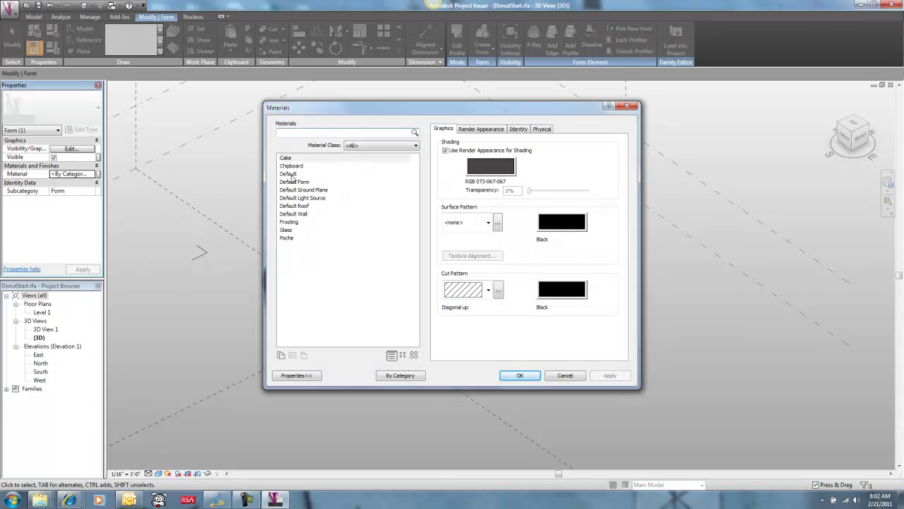
pyautogui.click(291, 222)
pyautogui.click(537, 380)
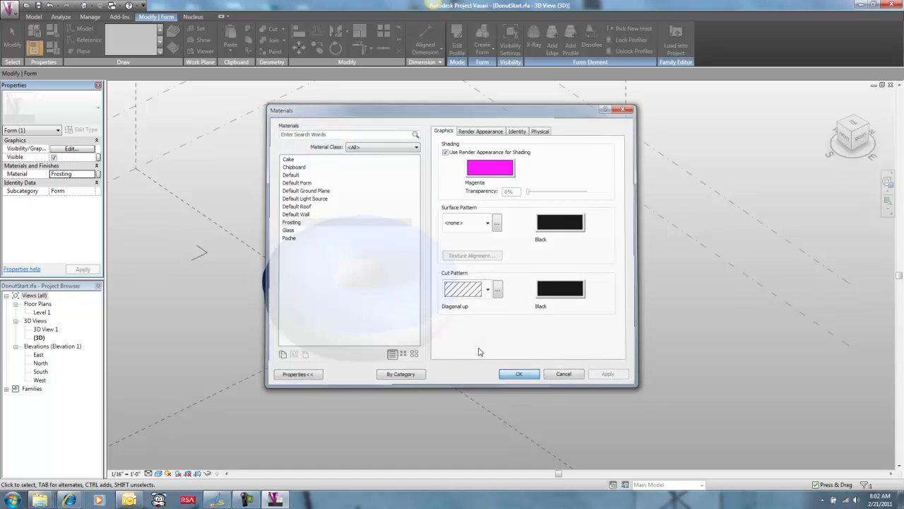
pyautogui.click(344, 387)
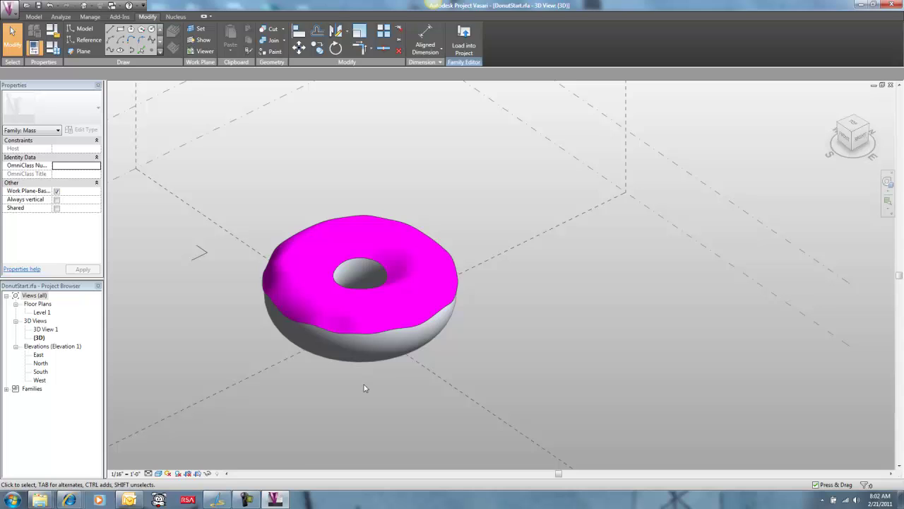
# Step: Assign the Cake material to the donut's lower body
pyautogui.click(370, 346)
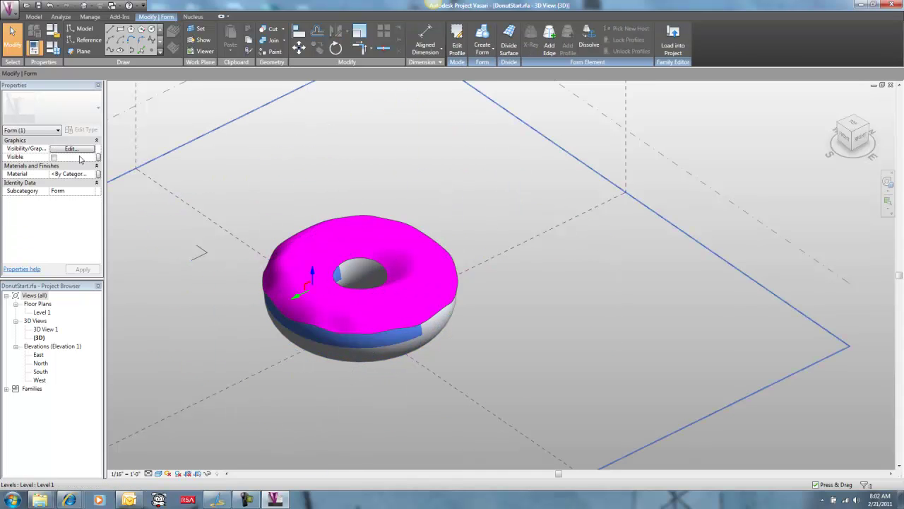
pyautogui.click(92, 173)
pyautogui.click(97, 174)
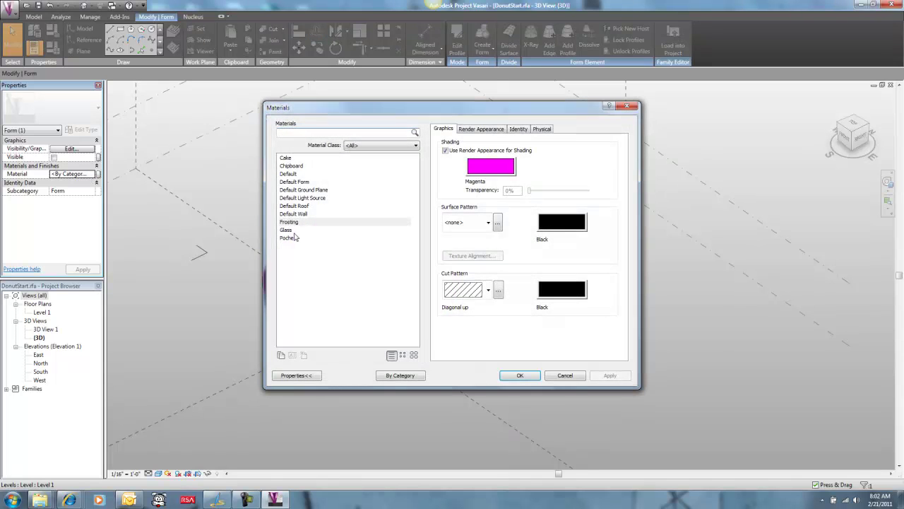
pyautogui.click(286, 158)
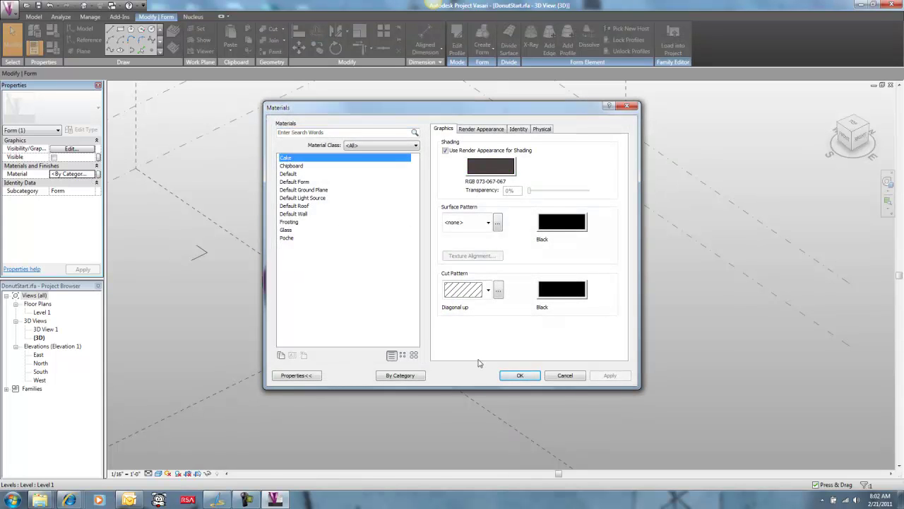
pyautogui.click(519, 376)
pyautogui.click(311, 402)
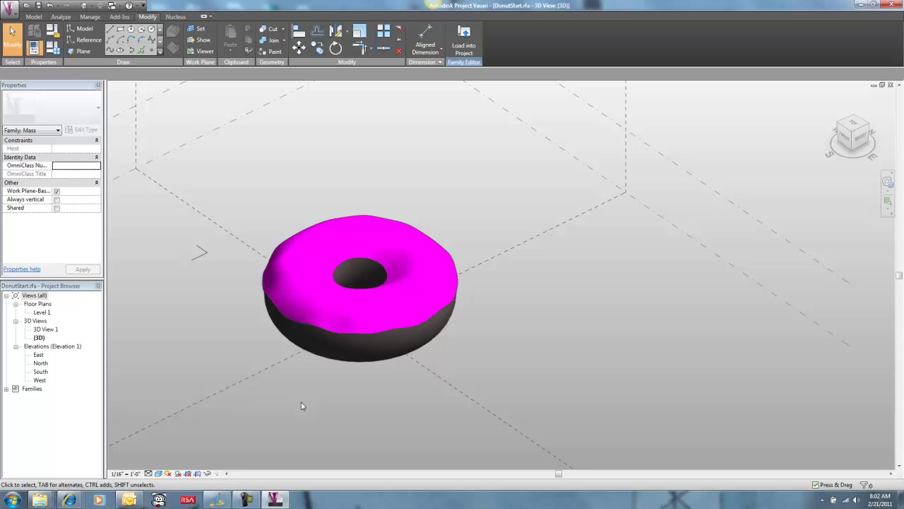
# Step: Set the visual style to Realistic and pan to re-centre the donut
pyautogui.scroll(2, 242, 359)
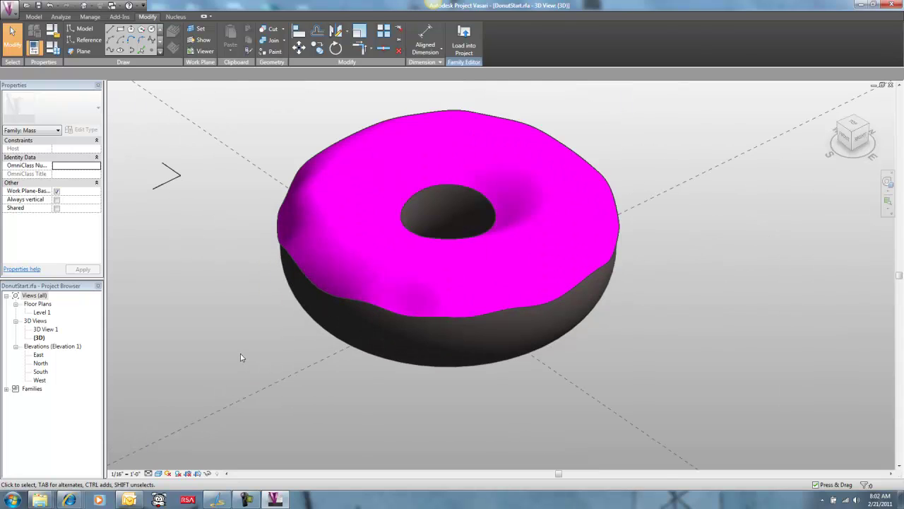
pyautogui.click(158, 474)
pyautogui.click(181, 465)
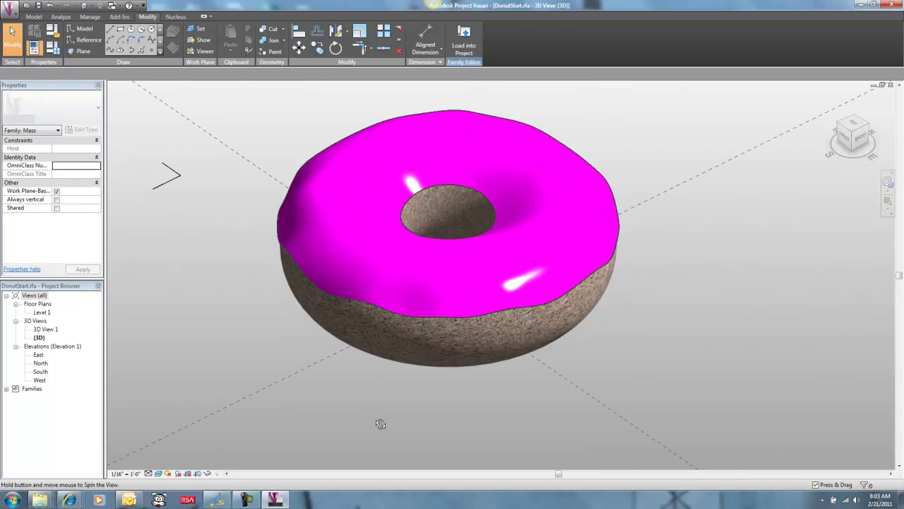
pyautogui.moveTo(377, 421); pyautogui.dragTo(398, 428, button='middle')
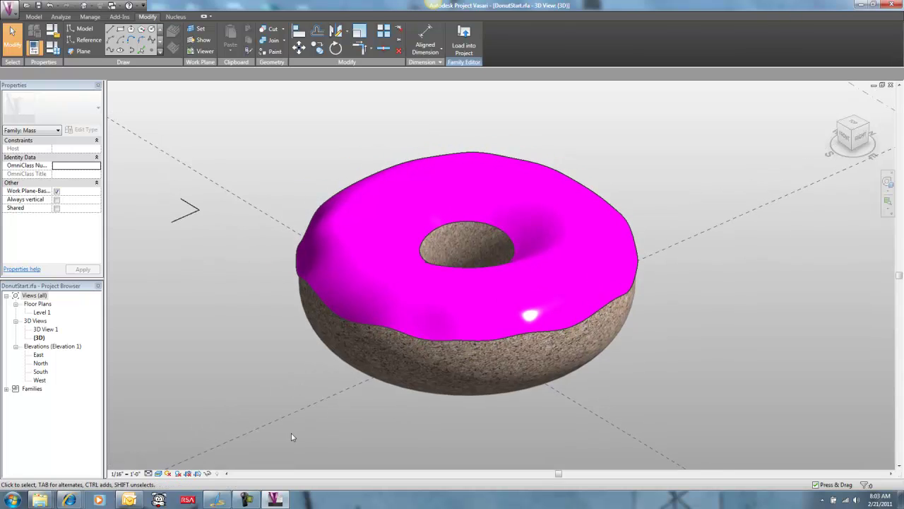